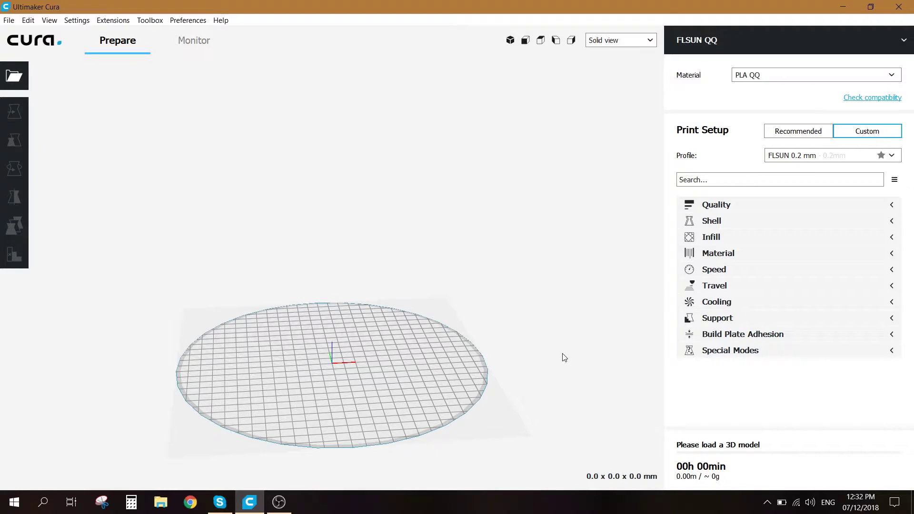
Bring up Preferences > Printers, showing FLSUN QQ as an unconnected custom FDM printer.
left_click(77, 20)
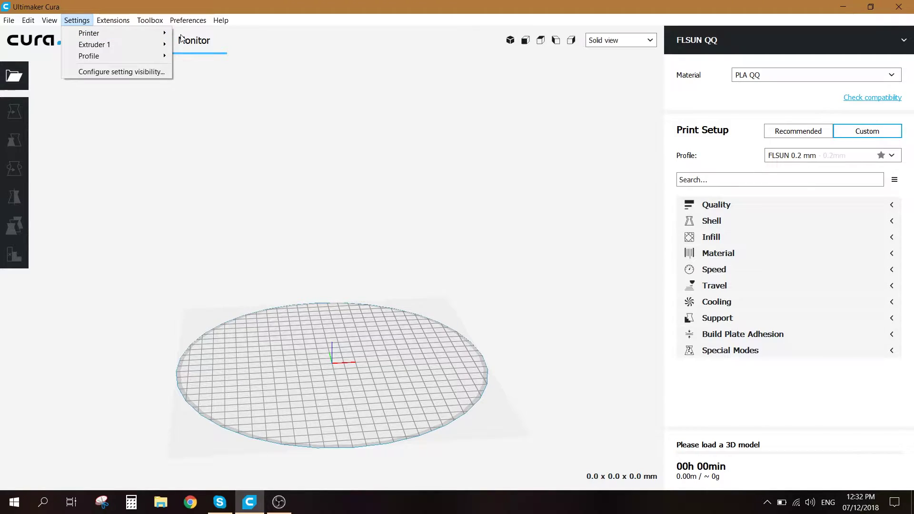
mouse_move(133, 30)
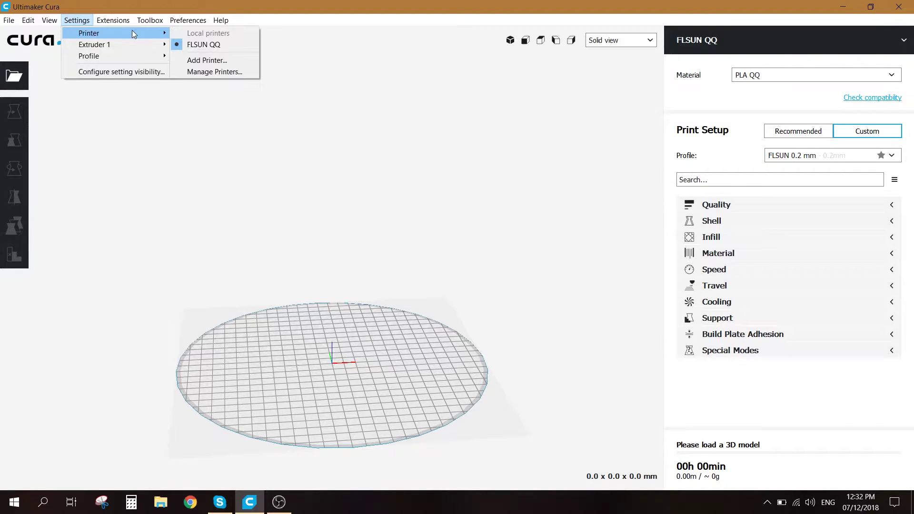
left_click(213, 72)
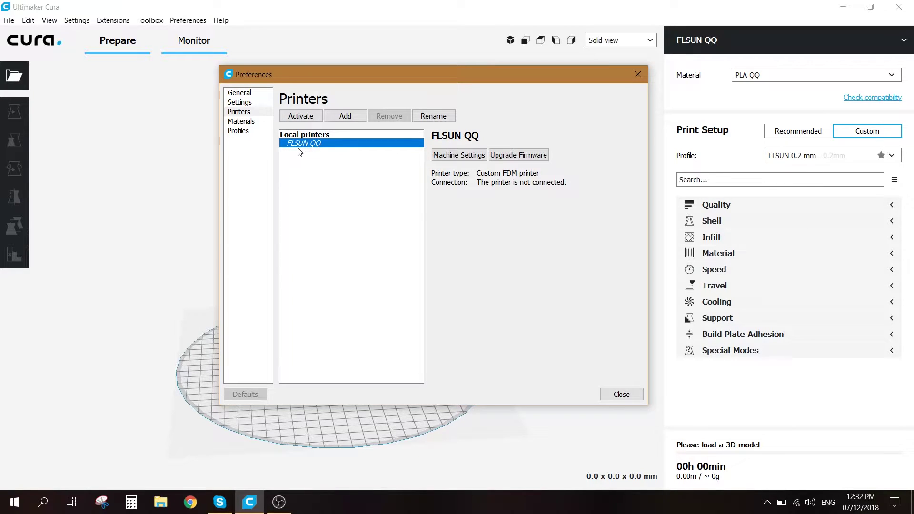
Open FLSUN QQ machine settings and confirm the 260×260×360 mm Elliptic build plate.
left_click(459, 157)
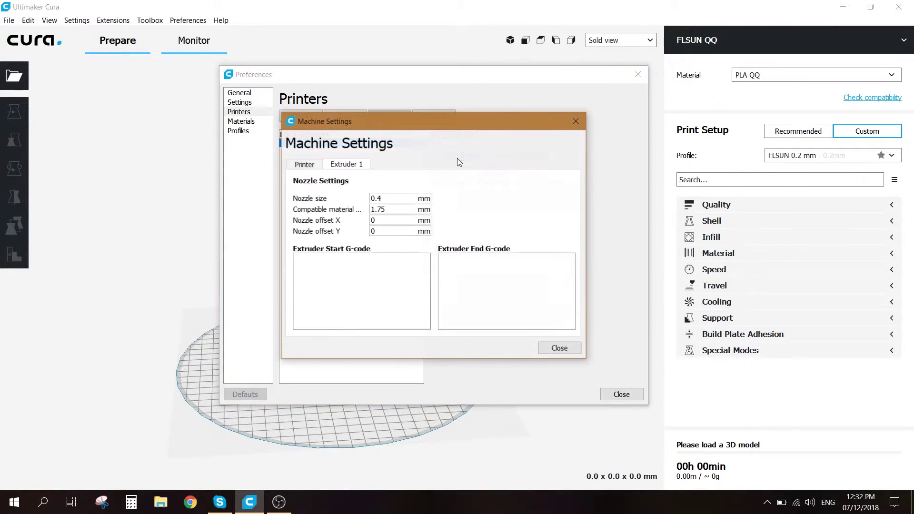
left_click(298, 162)
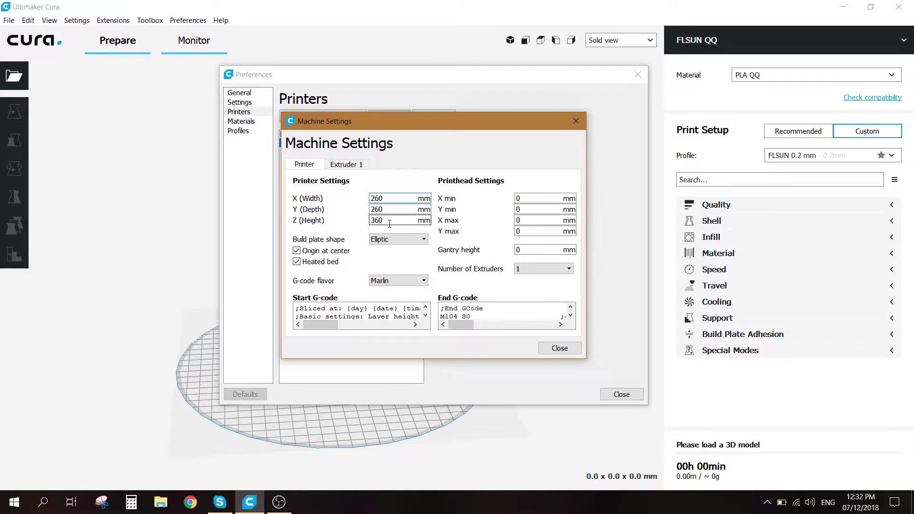
left_click(423, 240)
left_click(424, 242)
Confirm the Marlin G-code flavor and briefly enlarge the dialog to read the G-code.
left_click(423, 281)
left_click(423, 281)
left_click_drag(584, 360, 778, 469)
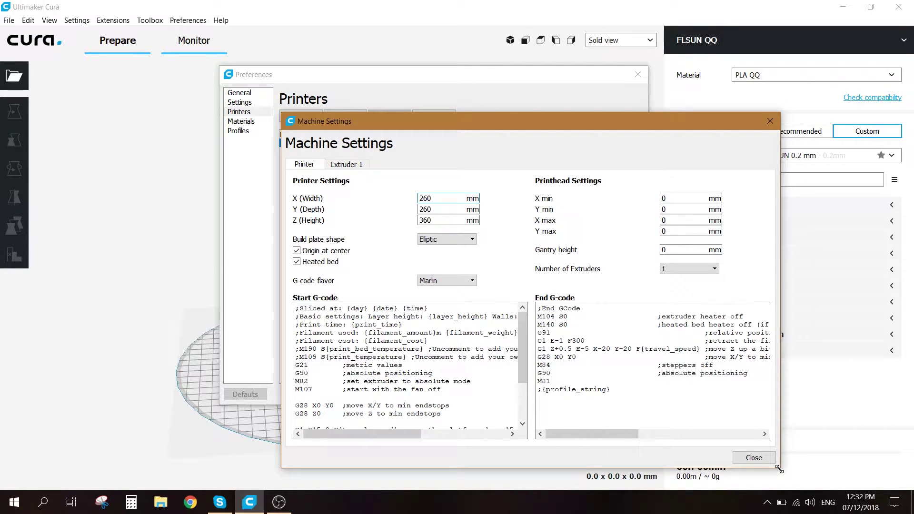
left_click_drag(779, 470, 615, 387)
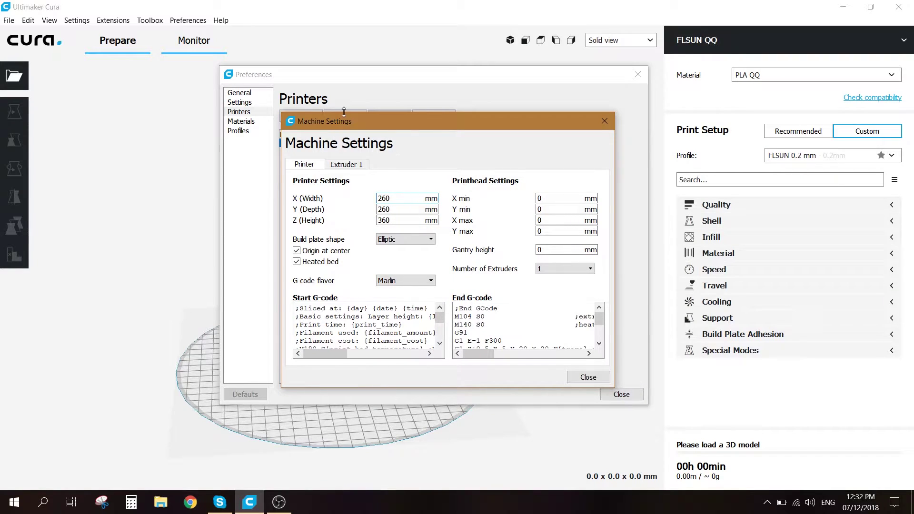
Check Extruder 1's 0.4 mm nozzle and 1.75 mm material diameter, then close Machine Settings.
left_click(366, 165)
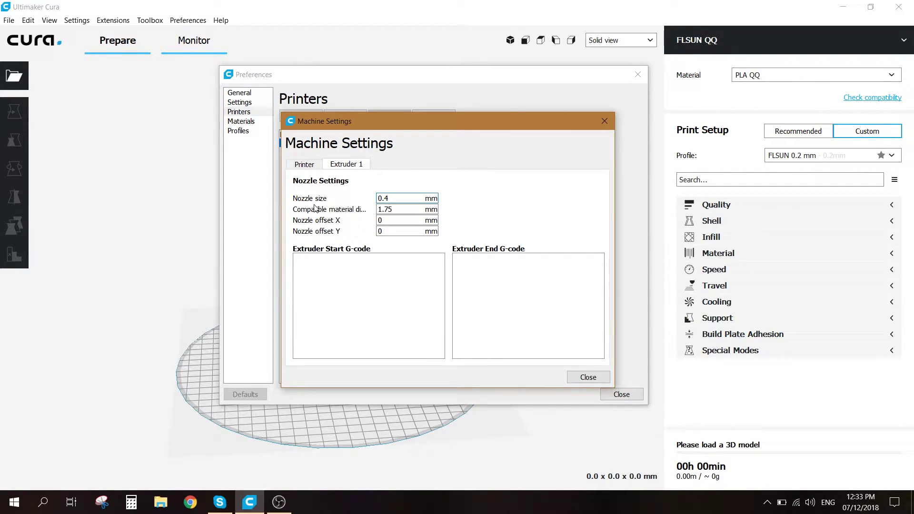
mouse_move(315, 208)
left_click(403, 213)
mouse_move(403, 212)
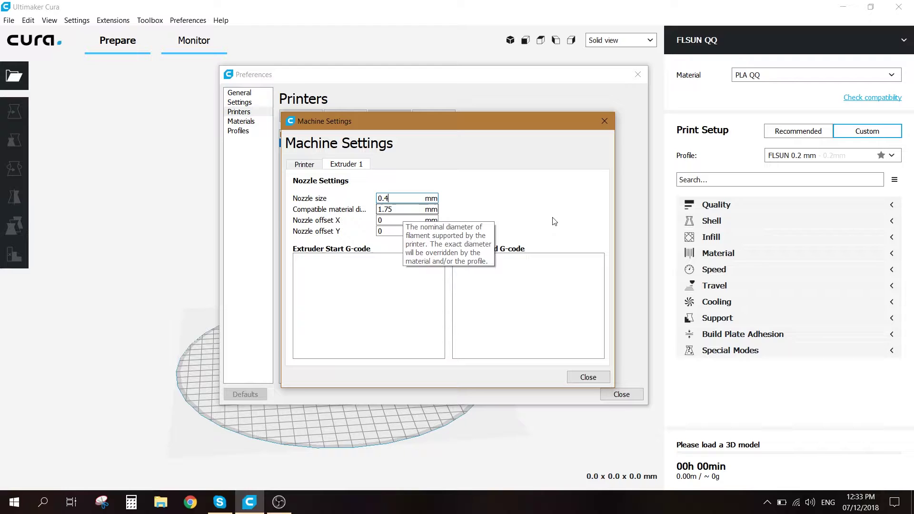
left_click(584, 376)
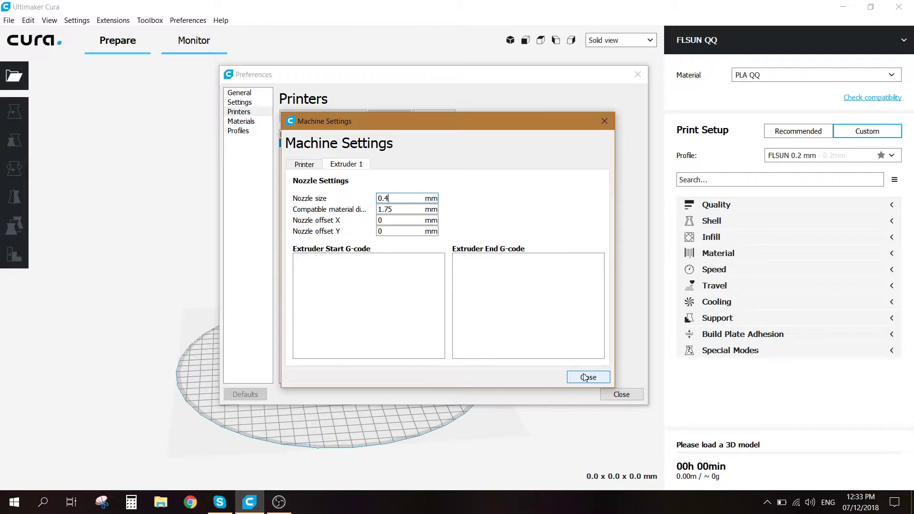
Review PLA QQ's 1.75 mm diameter and print temperature settings, then close Preferences.
left_click(251, 123)
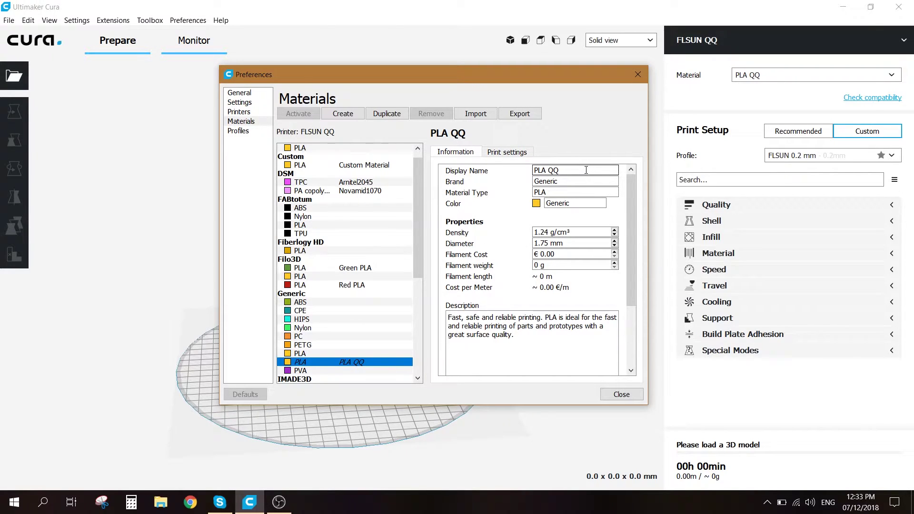
triple_click(575, 247)
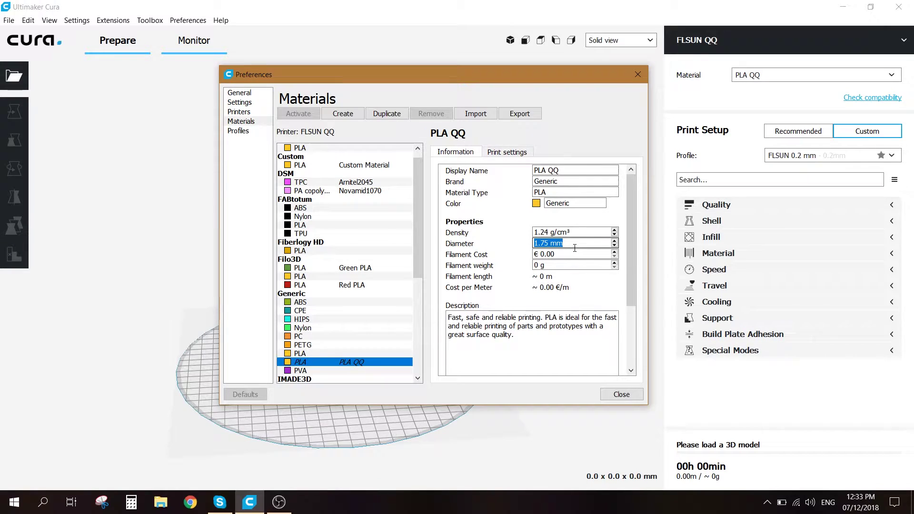
left_click(574, 247)
left_click(507, 151)
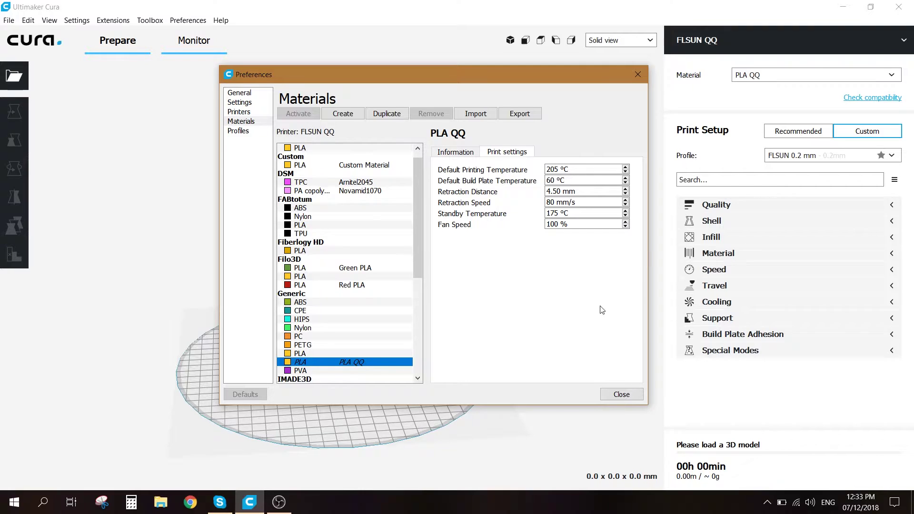
left_click(621, 395)
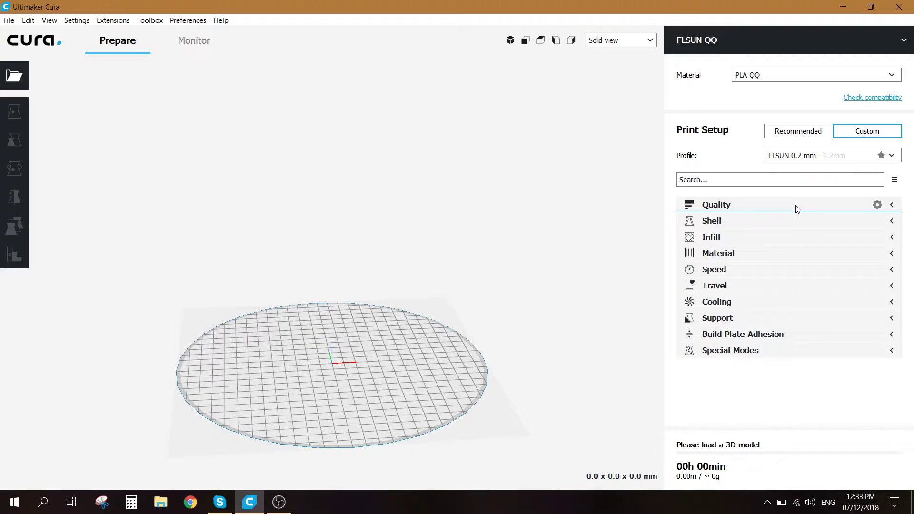
Expand Quality to view 0.2 mm layer height and 100% initial layer line width, then collapse it.
left_click(797, 208)
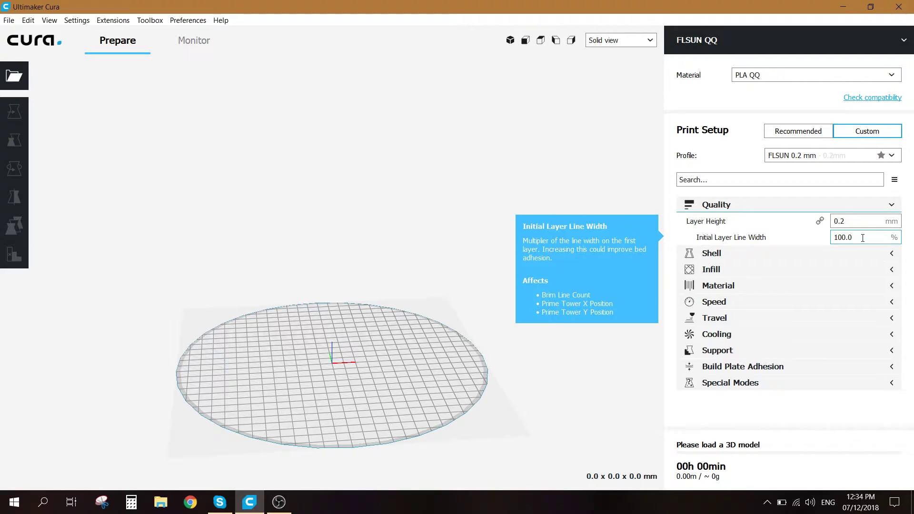
left_click(837, 205)
Expand Shell to show 0.8 mm walls with 2 lines and 0.8 mm top/bottom with 4 layers.
left_click(788, 221)
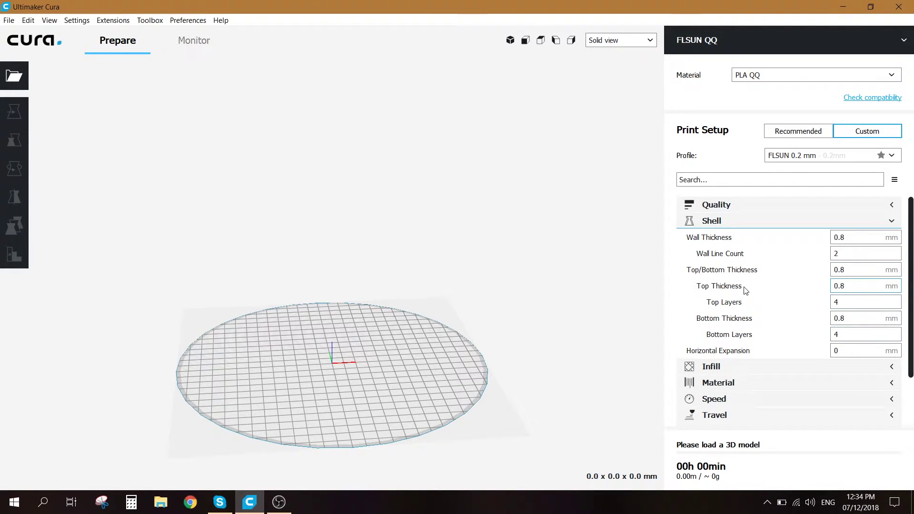
left_click(741, 180)
type("top layers")
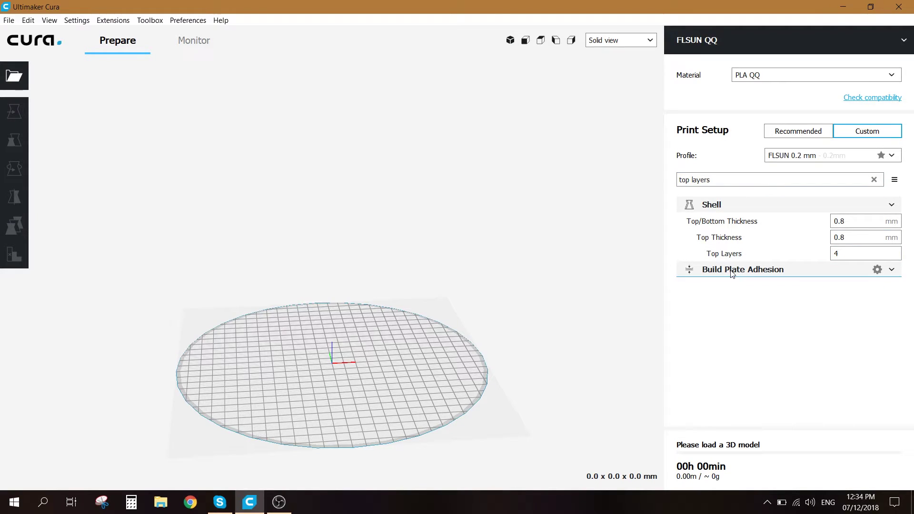
mouse_move(845, 255)
left_click(878, 205)
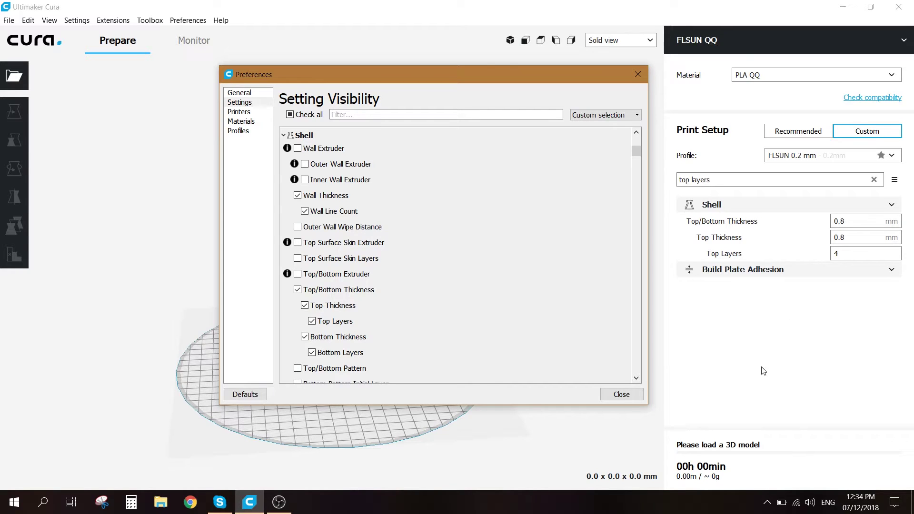
left_click(621, 394)
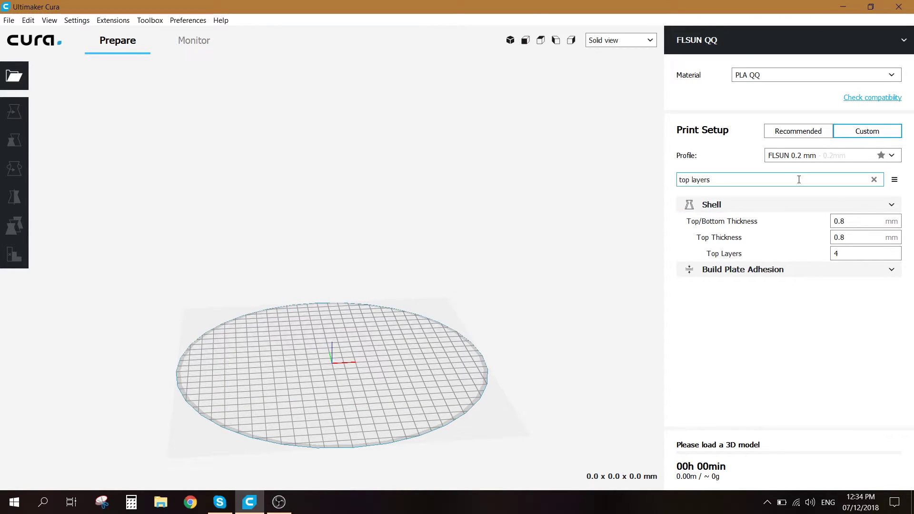
left_click(873, 179)
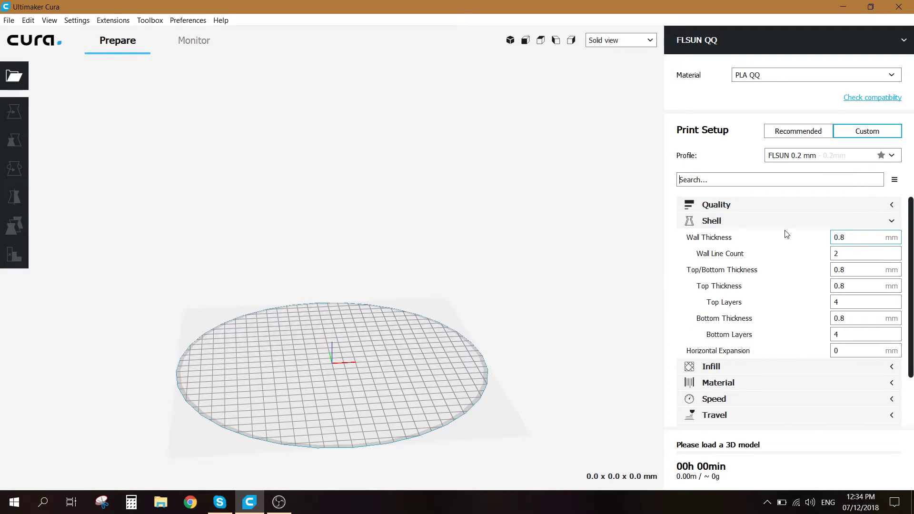
Collapse Shell, check Infill at 15% density with Grid pattern, then collapse Infill.
left_click(782, 224)
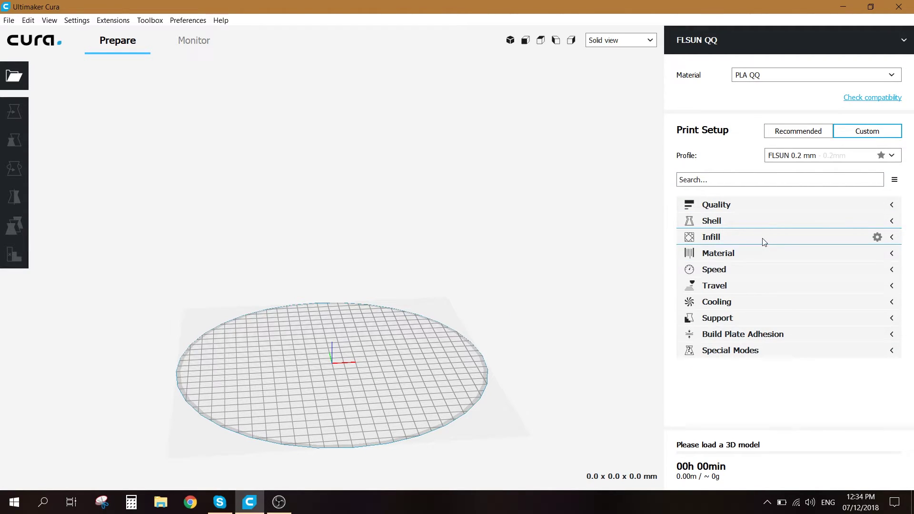
left_click(764, 240)
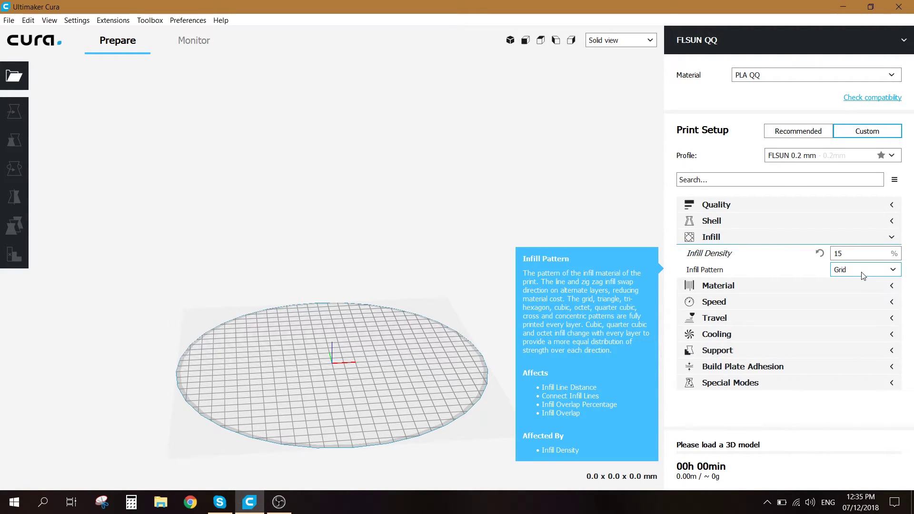
left_click(844, 238)
Expand Material to read 205 °C printing, 60 °C bed, and 4.5 mm / 80 mm/s retraction.
left_click(800, 257)
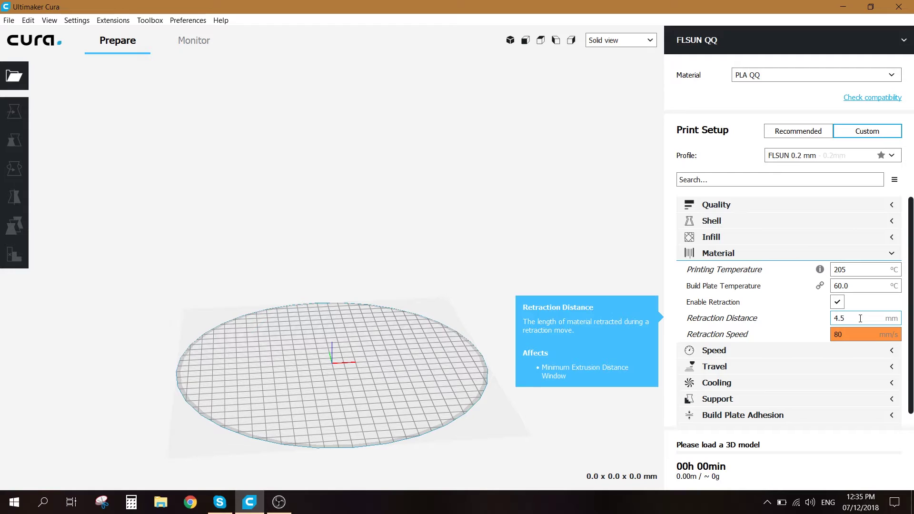
mouse_move(857, 332)
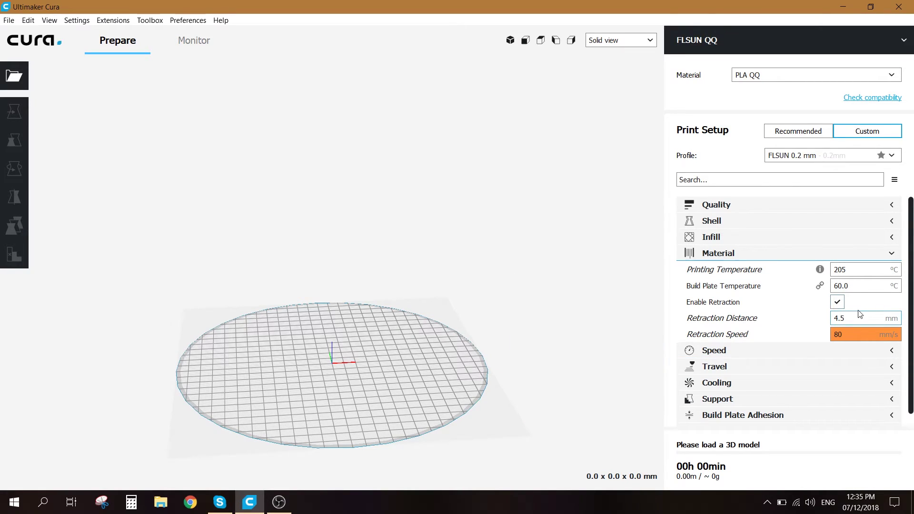
Review Speed values: 40 mm/s print, 20 mm/s walls, 150 mm/s travel, then collapse the group.
mouse_move(861, 305)
left_click(853, 257)
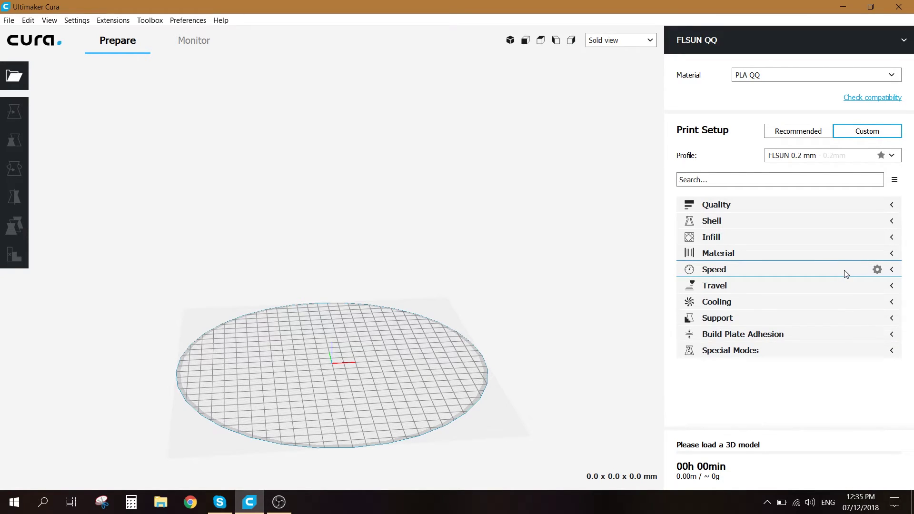
left_click(846, 271)
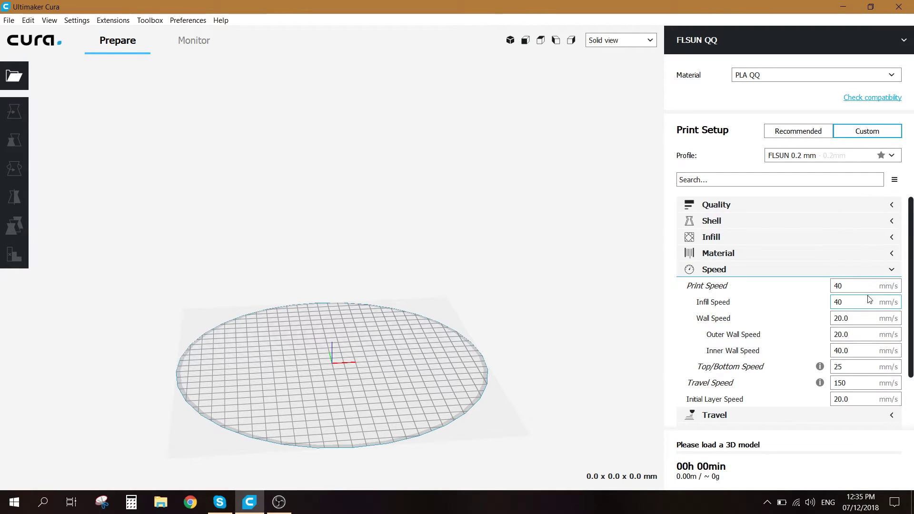
mouse_move(871, 286)
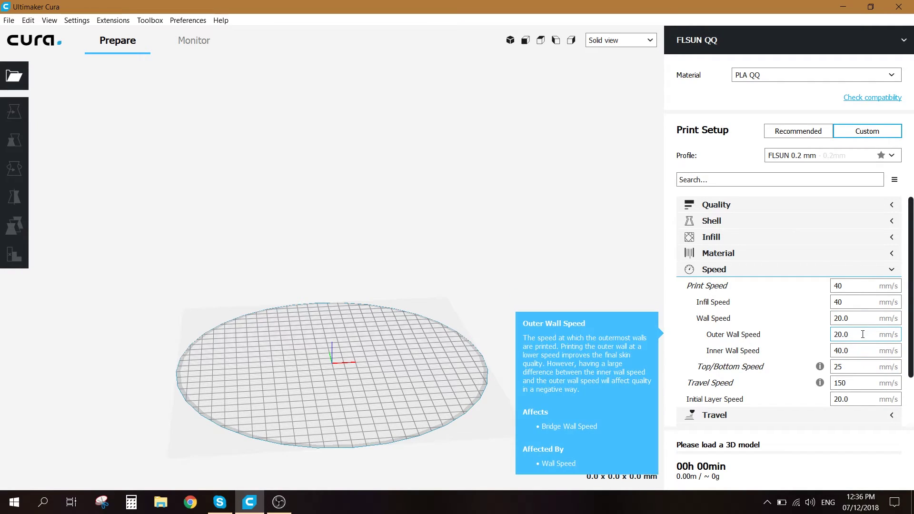
mouse_move(862, 355)
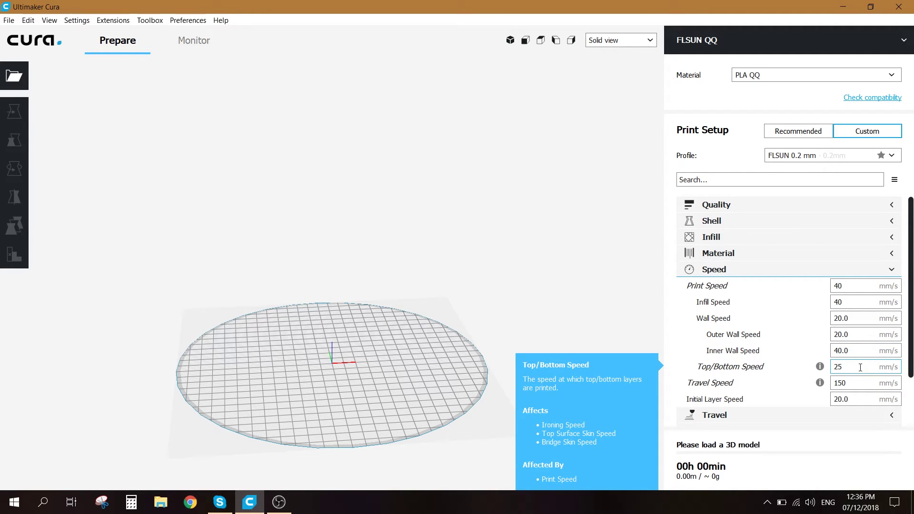
mouse_move(863, 384)
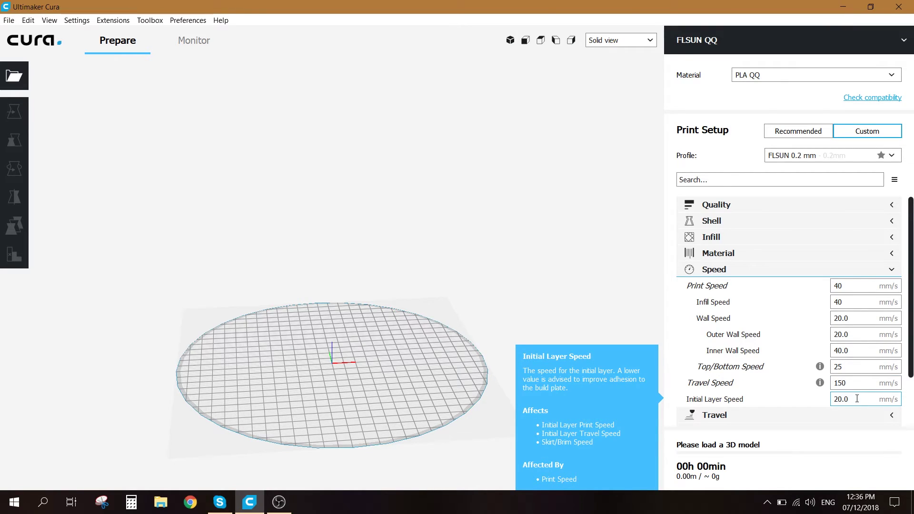
left_click(816, 272)
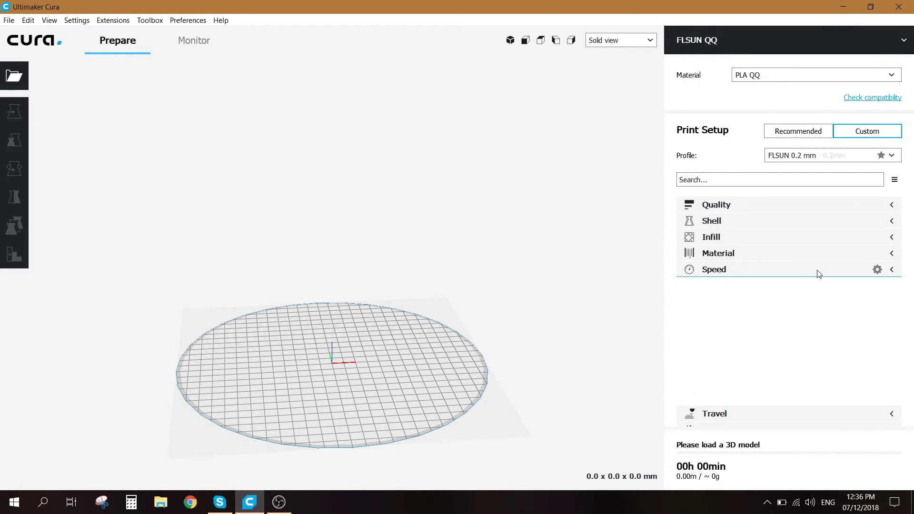
Glance at Travel and Cooling (100% fan), then expand Support with Generate Support off.
left_click(792, 288)
left_click(793, 289)
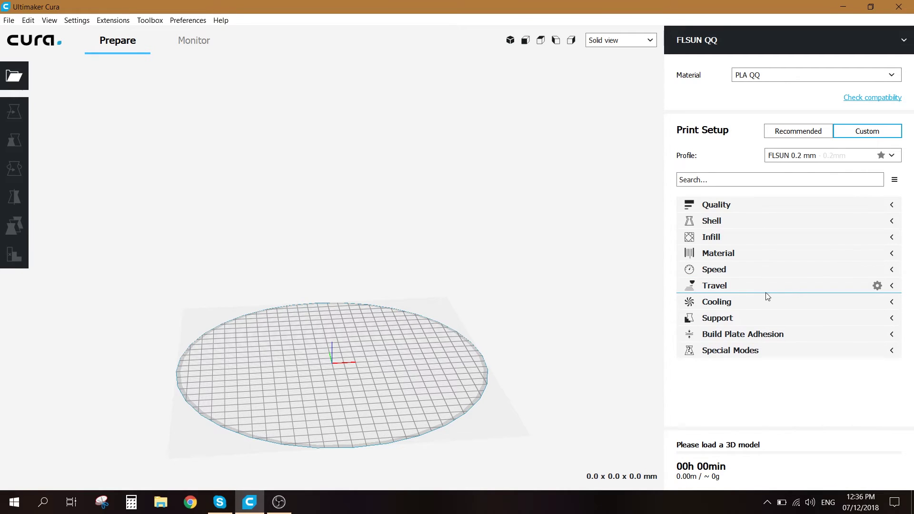
left_click(783, 303)
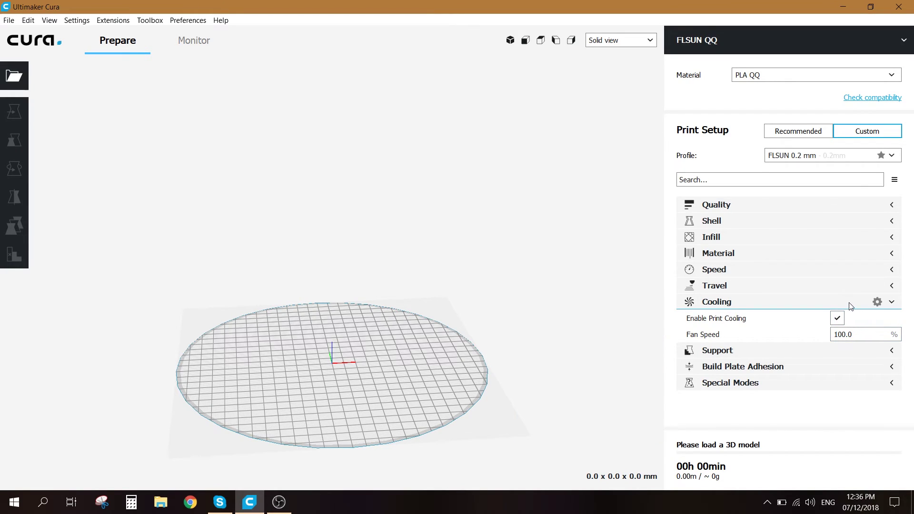
left_click(819, 303)
left_click(807, 320)
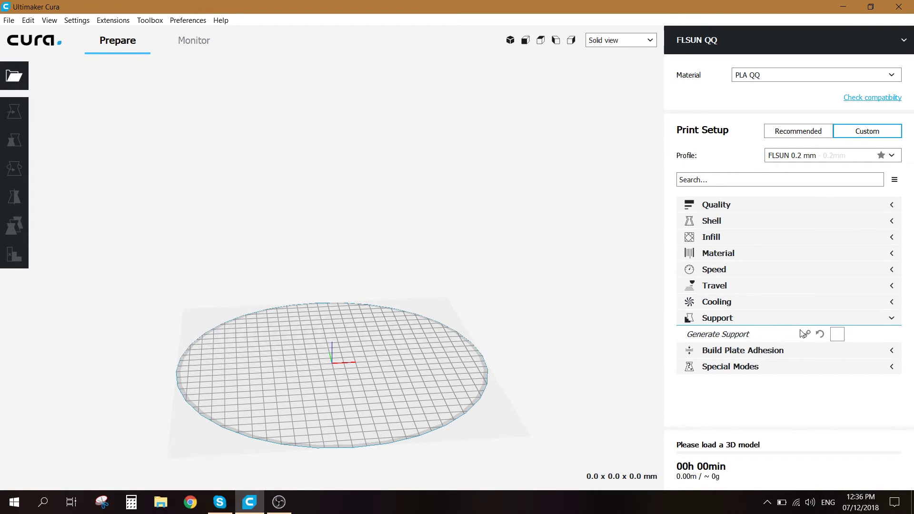
Close Support, open Build Plate Adhesion, and keep the adhesion type set to Skirt.
left_click(855, 320)
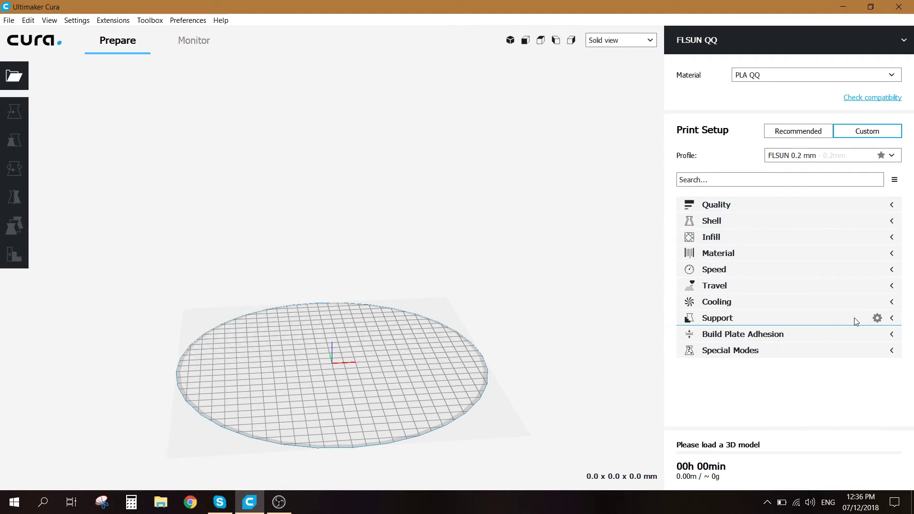
left_click(803, 339)
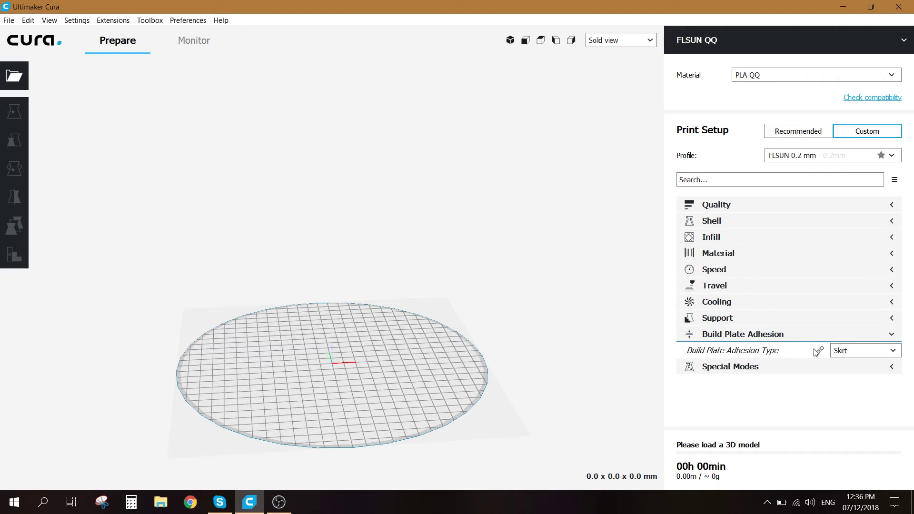
mouse_move(815, 353)
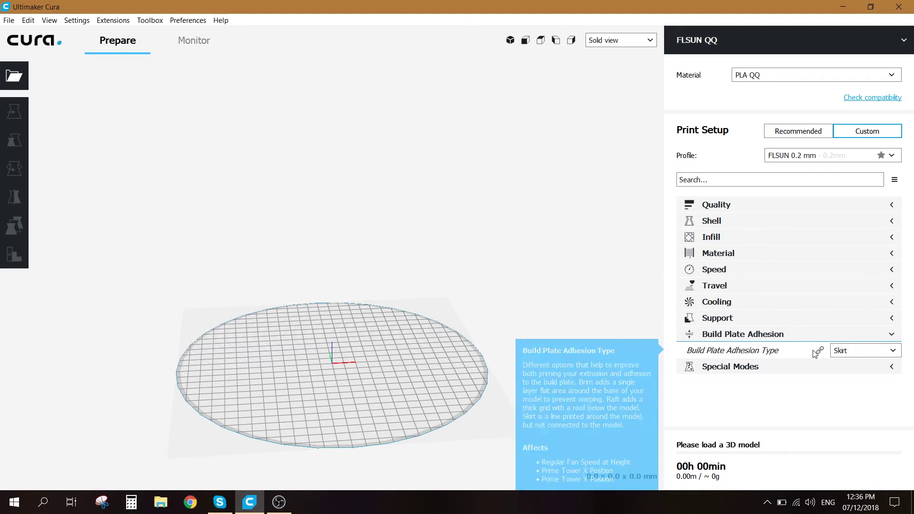
left_click(880, 356)
left_click(879, 354)
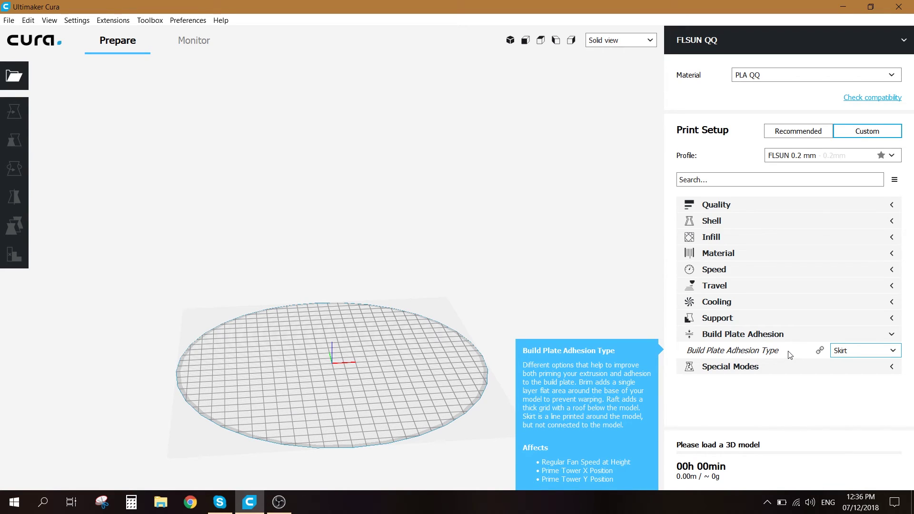
Review Special Modes, leaving Spiralize Outer Contour unchecked, then collapse all categories.
left_click(792, 338)
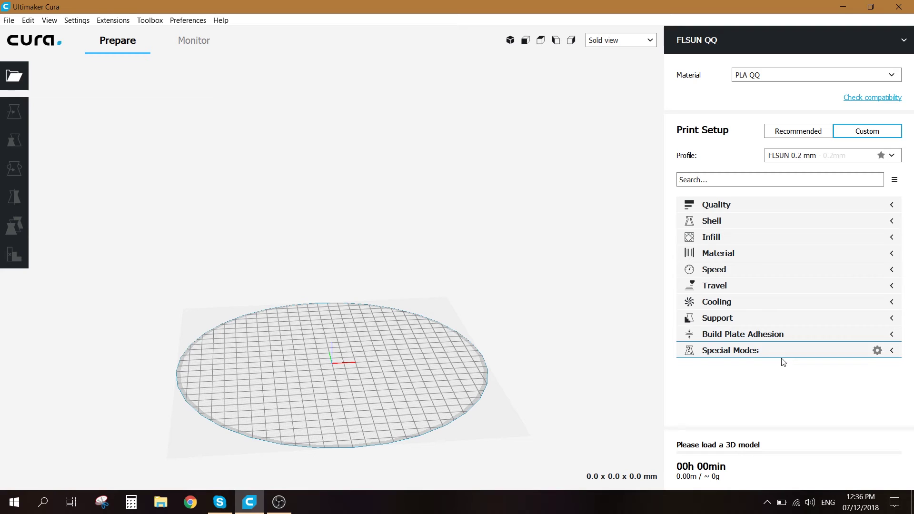
left_click(776, 352)
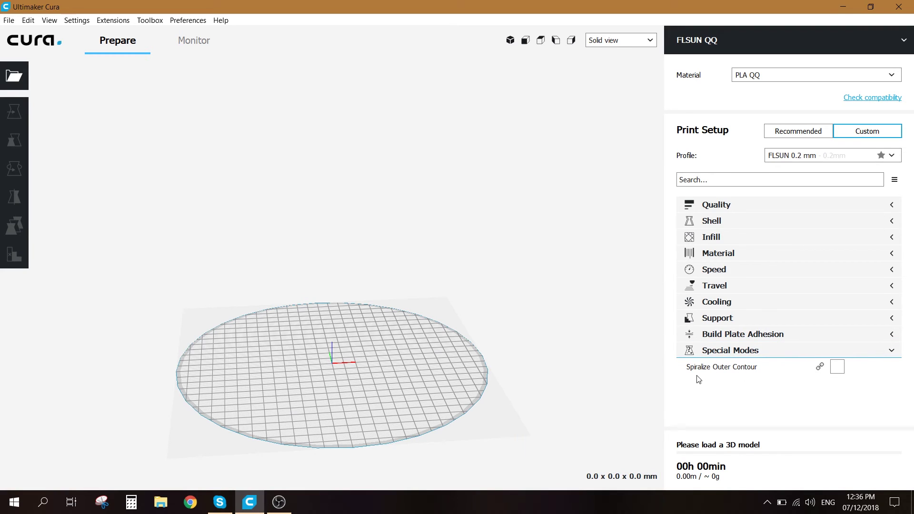
mouse_move(716, 376)
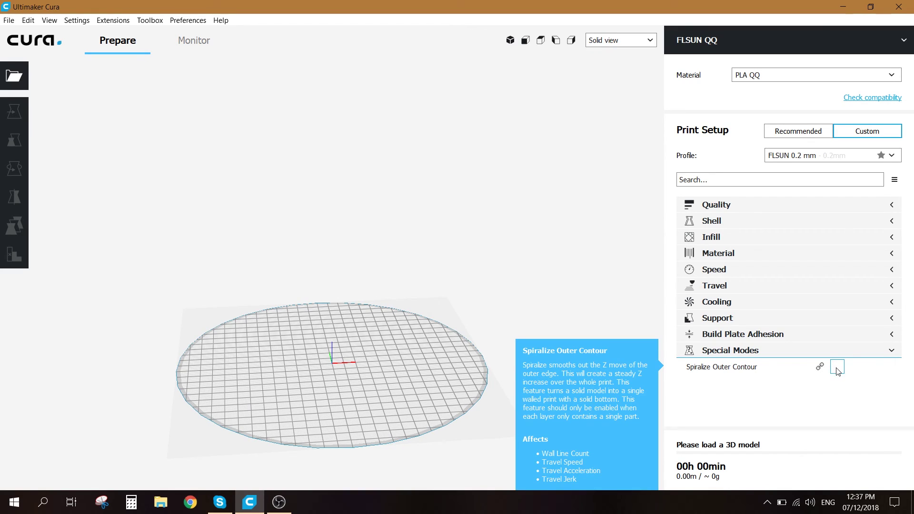
left_click(755, 353)
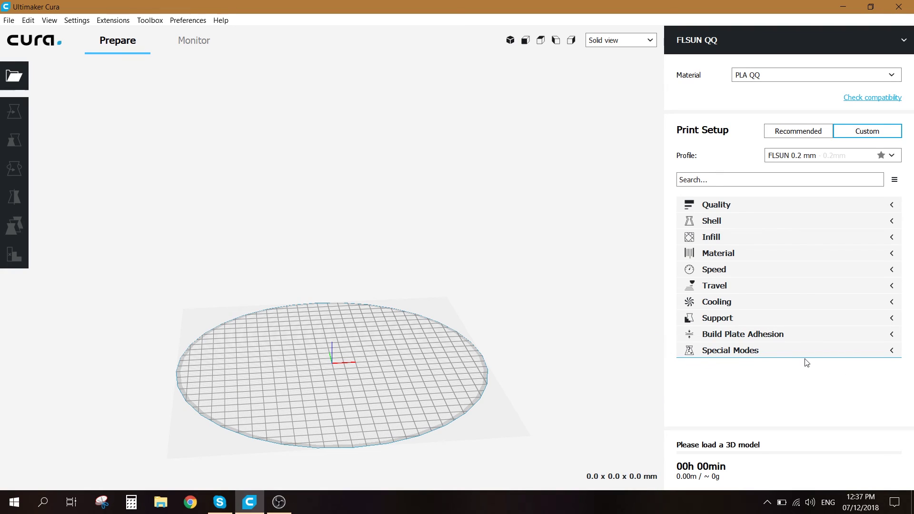